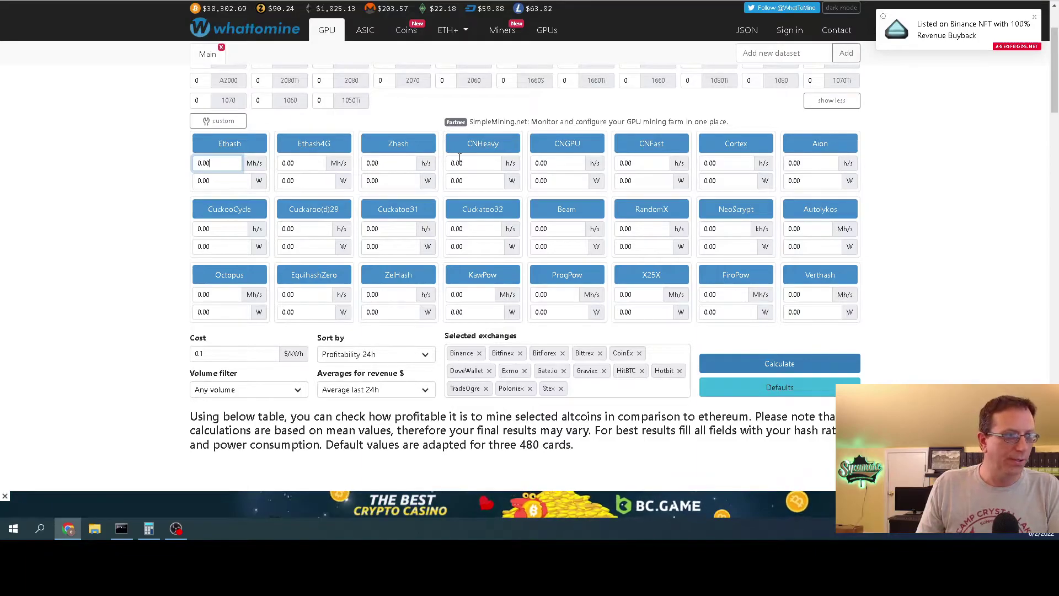
Step: Check the 3,049.2 W total in the desktop calculator and on the Hive OS farm dashboard
key(alt+Tab)
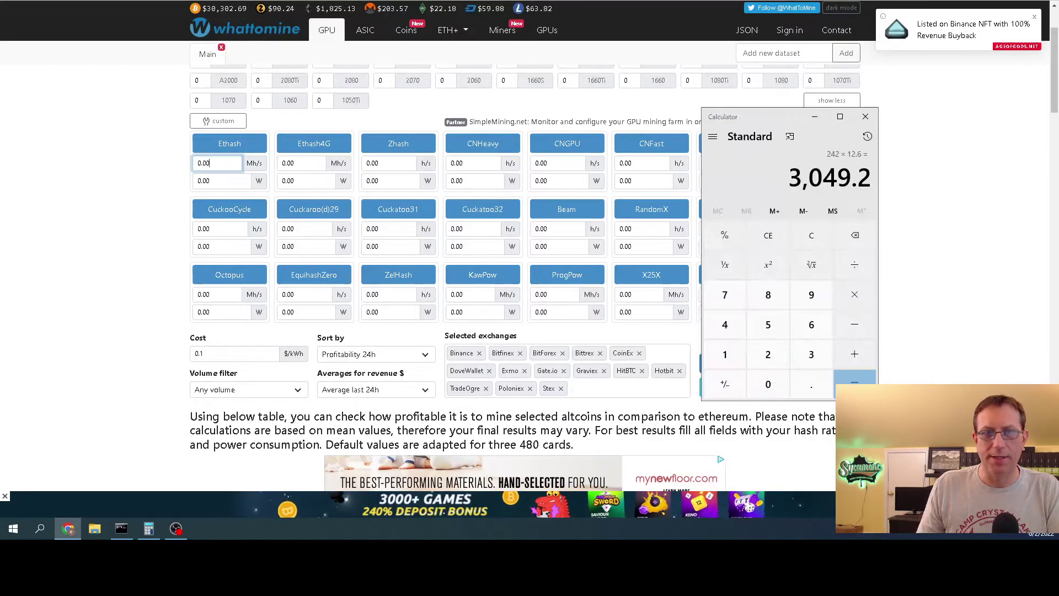
key(alt+Tab)
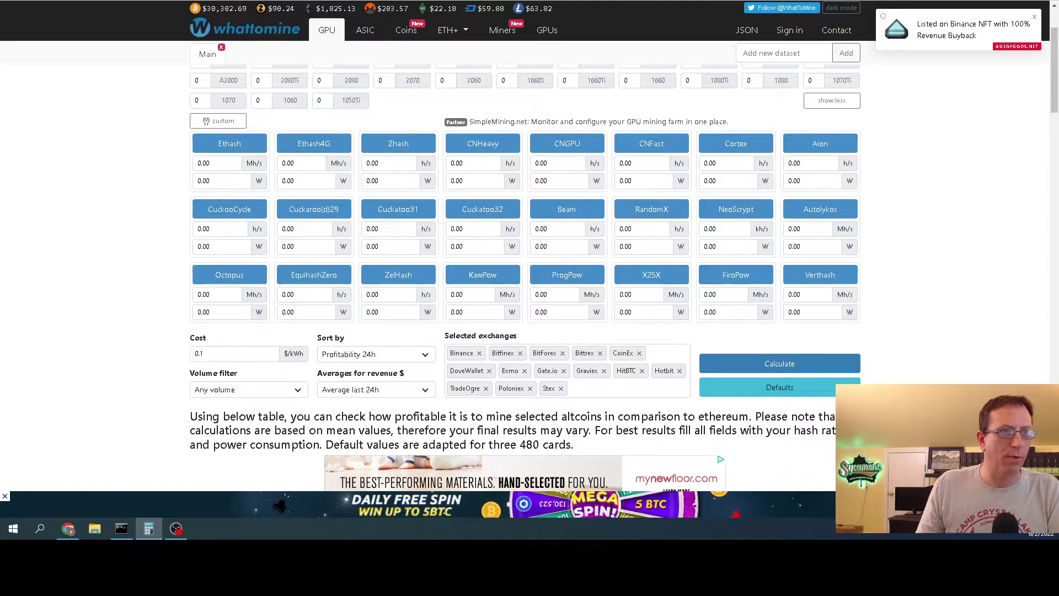
key(ctrl+Tab)
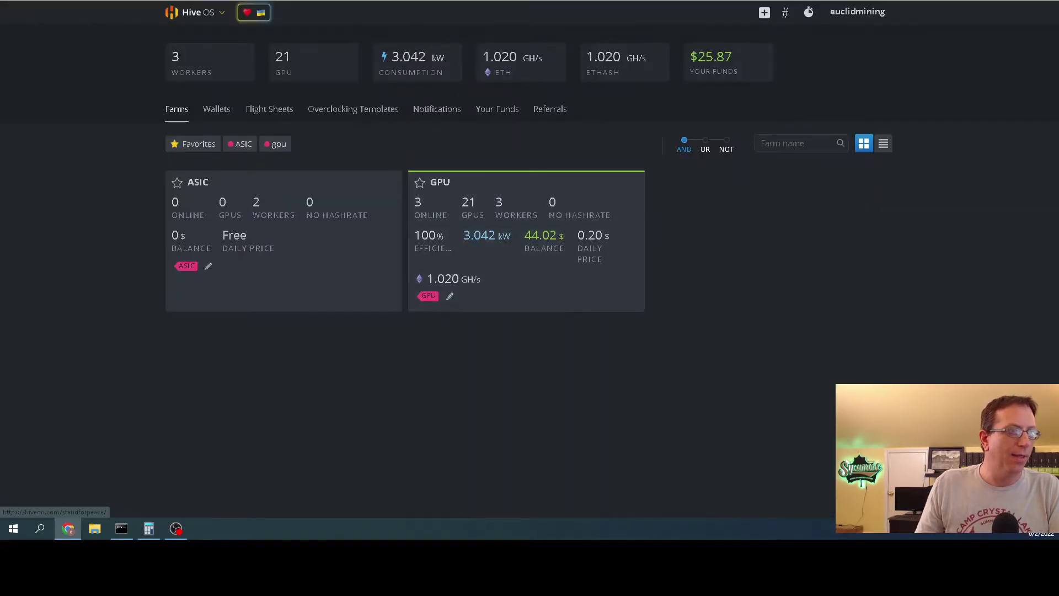
key(ctrl+Tab)
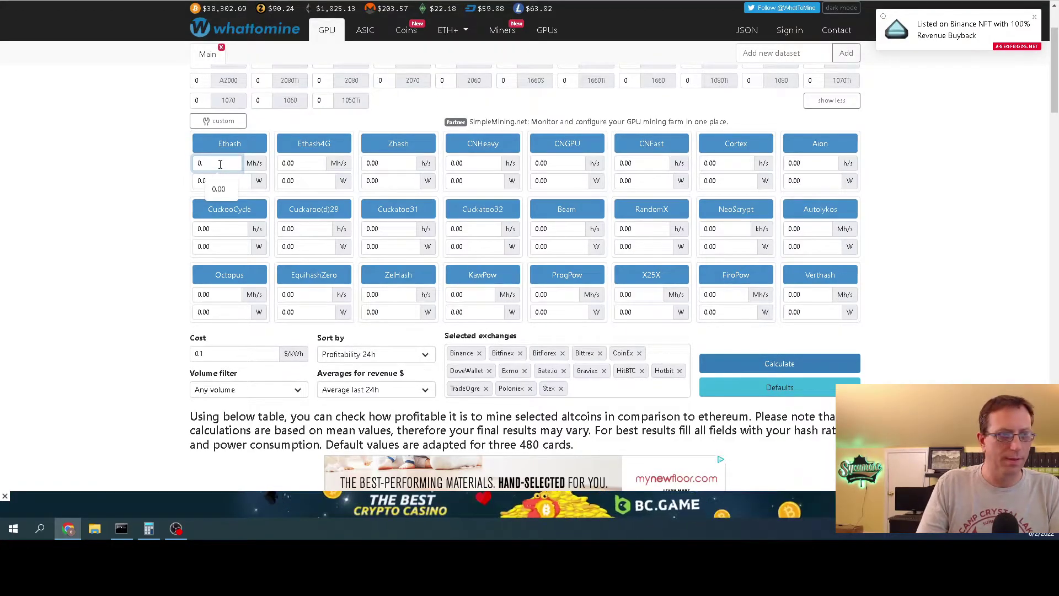
Step: Enter 1020 Mh/s and 3049 W for Ethash and calculate profitability
double_click(219, 164)
key(BackSpace)
text(10)
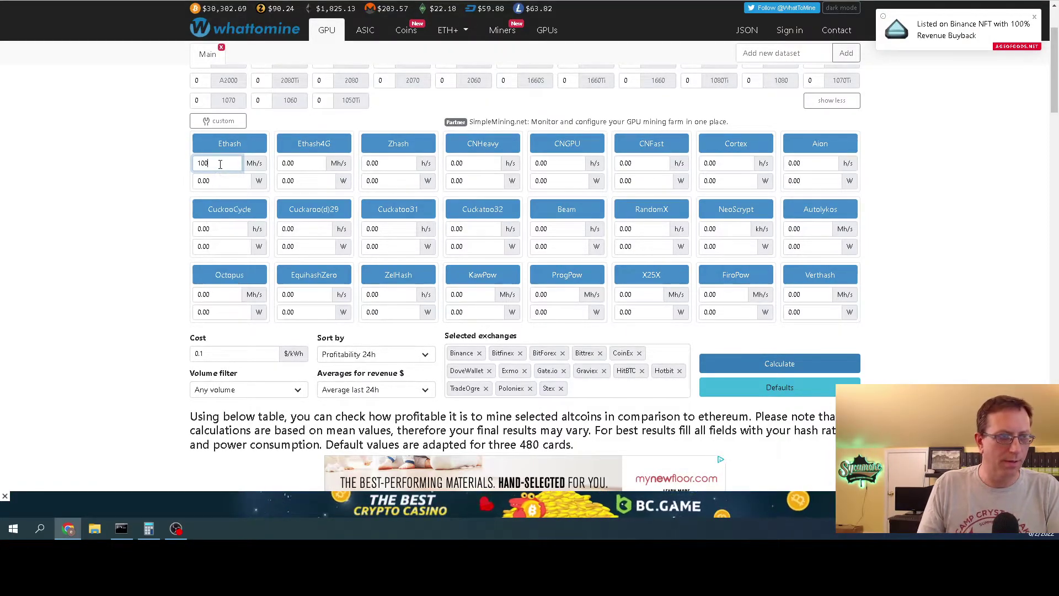
text(20)
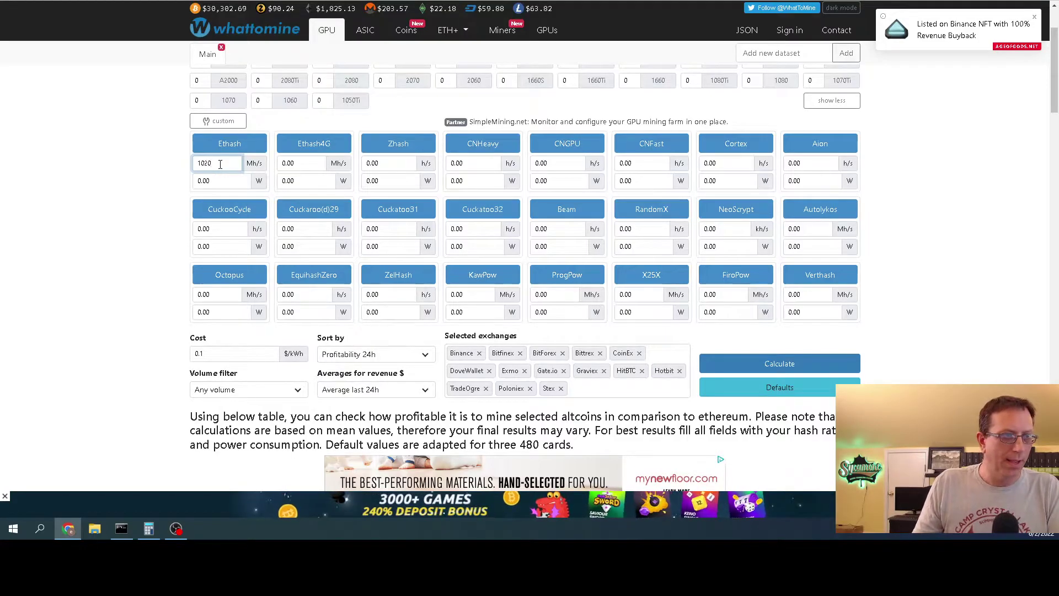
click(219, 180)
double_click(219, 181)
key(BackSpace)
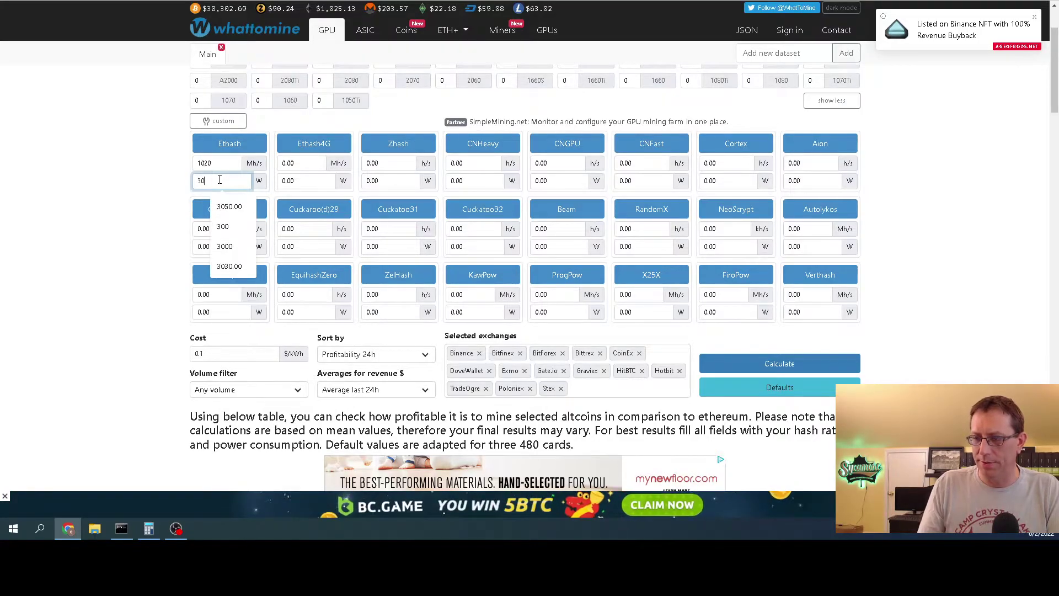
text(49)
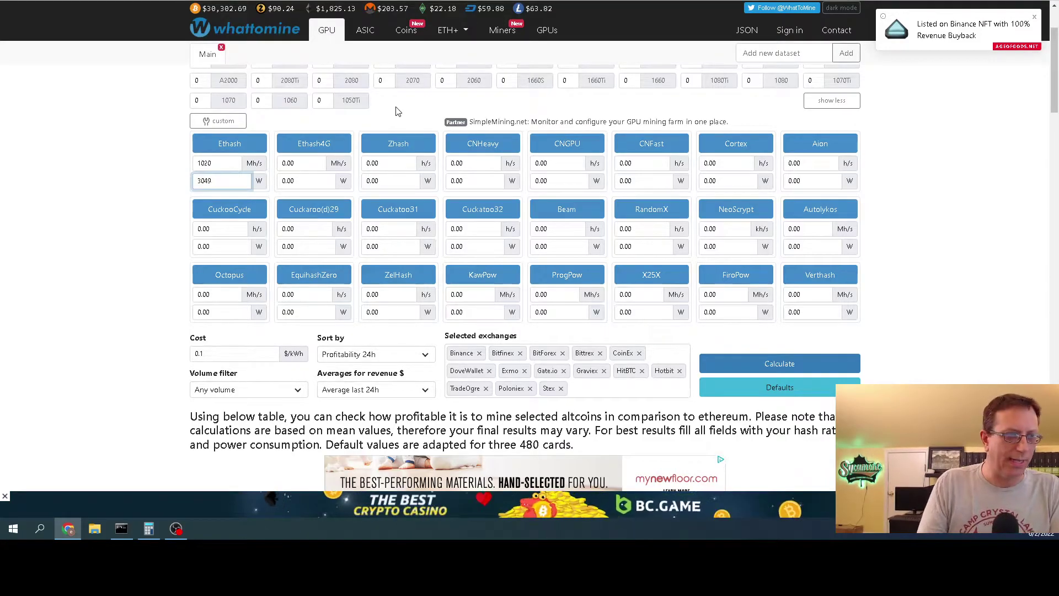
click(816, 376)
Step: Work out Ethereum's daily power cost of 7.31 (23 − 15.69) in the desktop calculator
scroll(889, 336, down, 6)
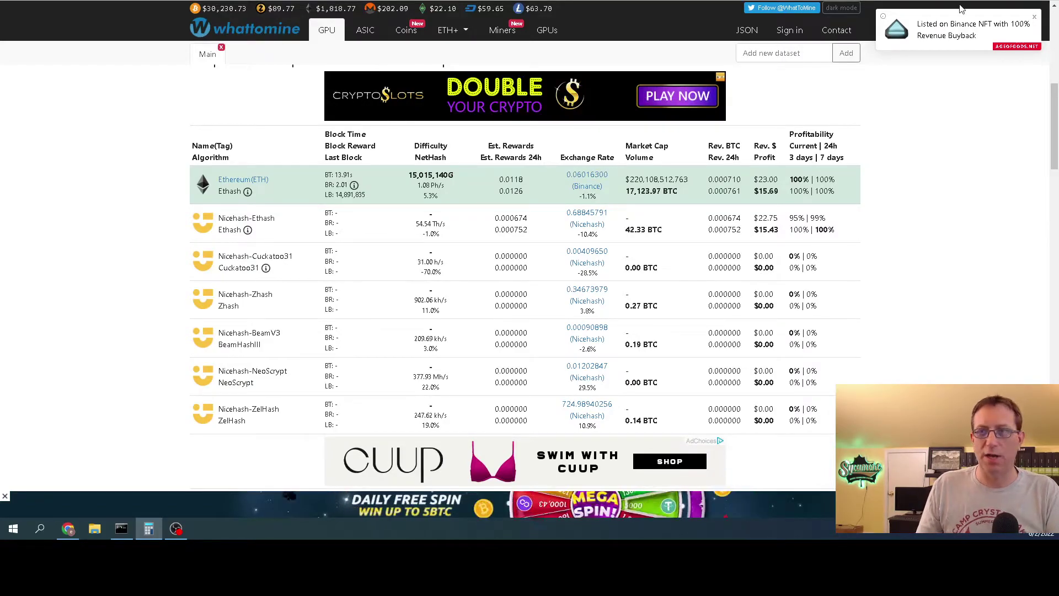
key(alt+Tab)
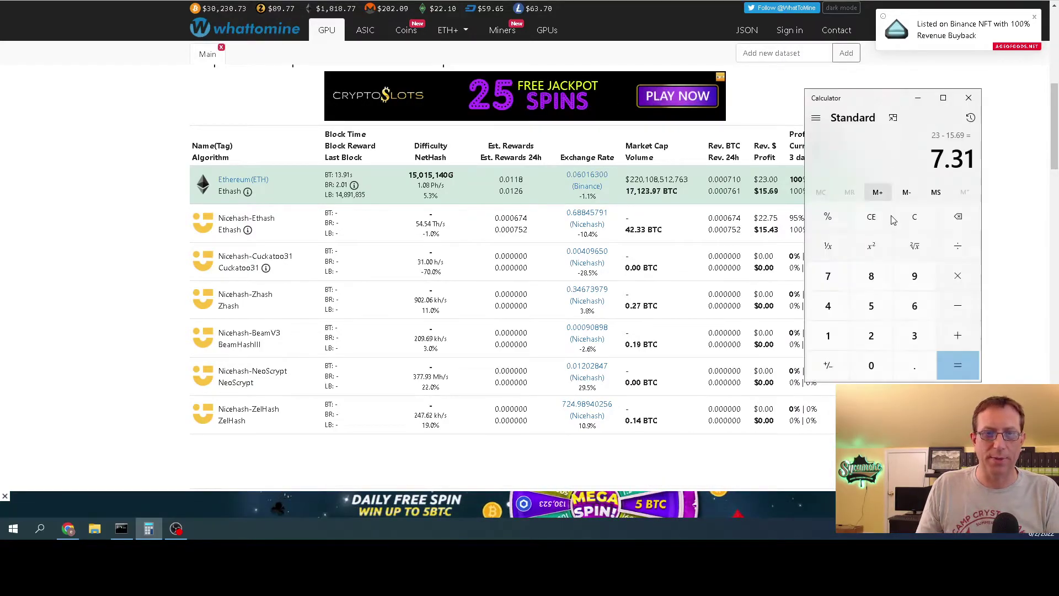
click(918, 97)
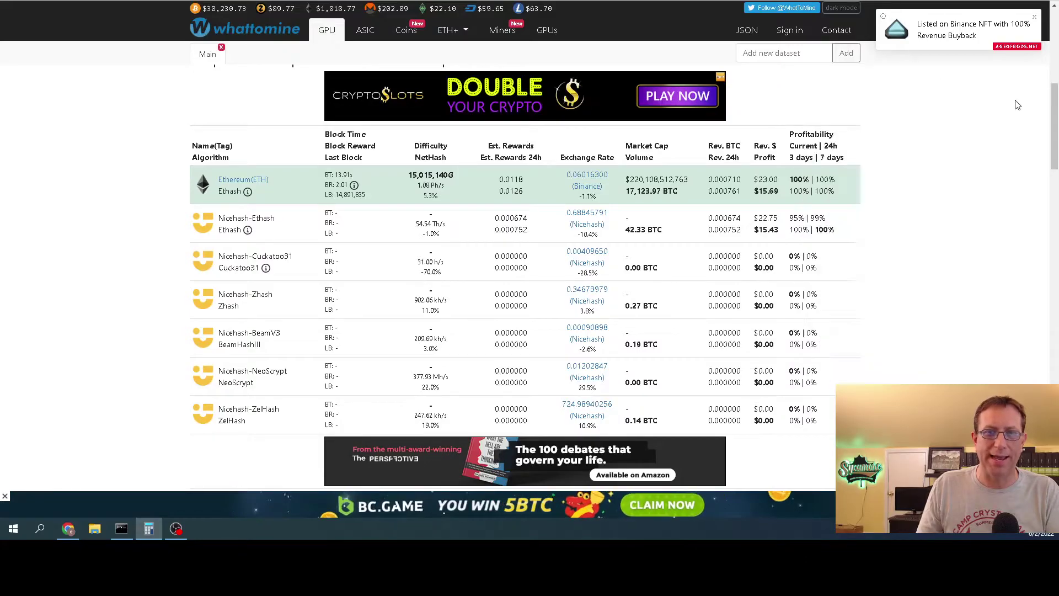
key(ctrl+Tab)
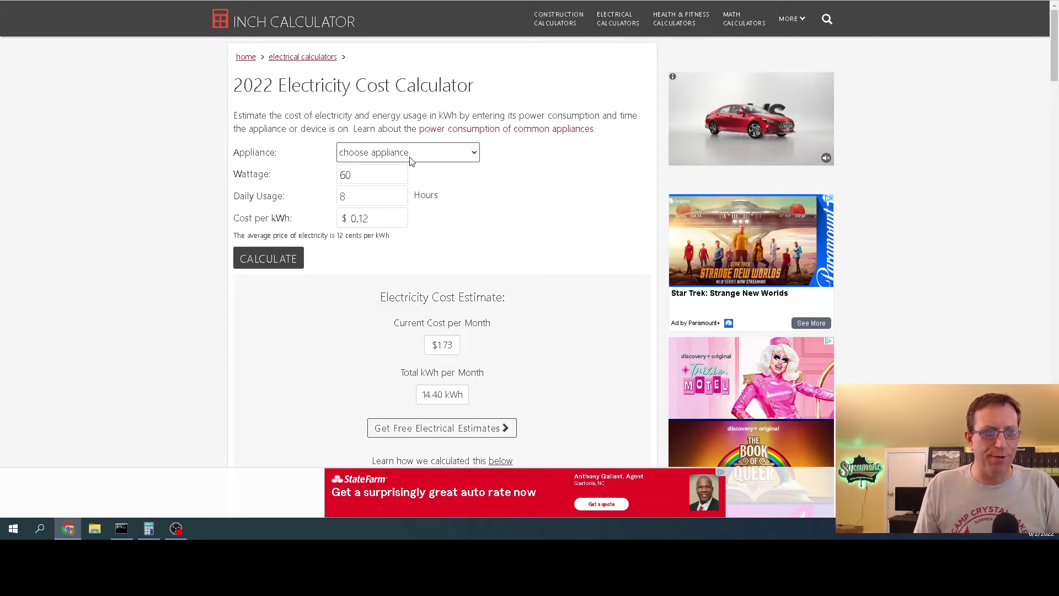
Step: Set the appliance type to 'other' and compare the wattage against the WhatToMine page
click(371, 157)
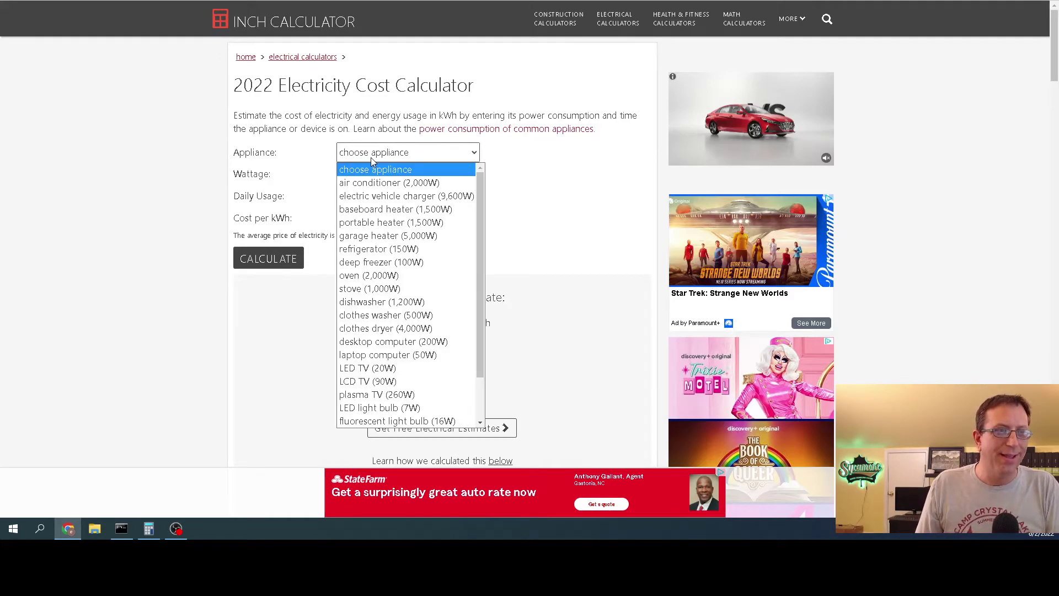
scroll(387, 238, down, 2)
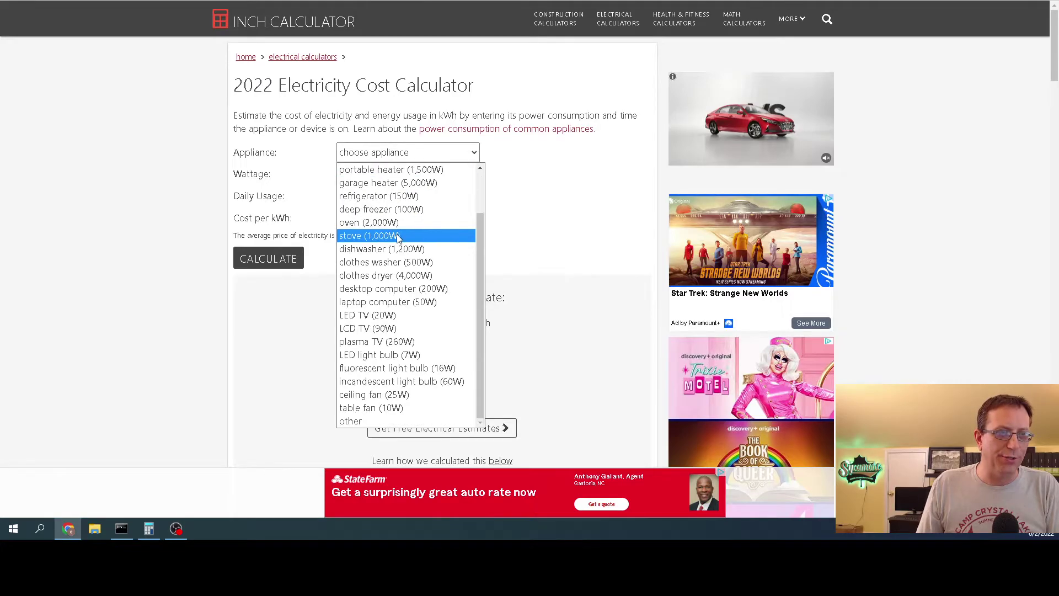
click(353, 421)
click(368, 174)
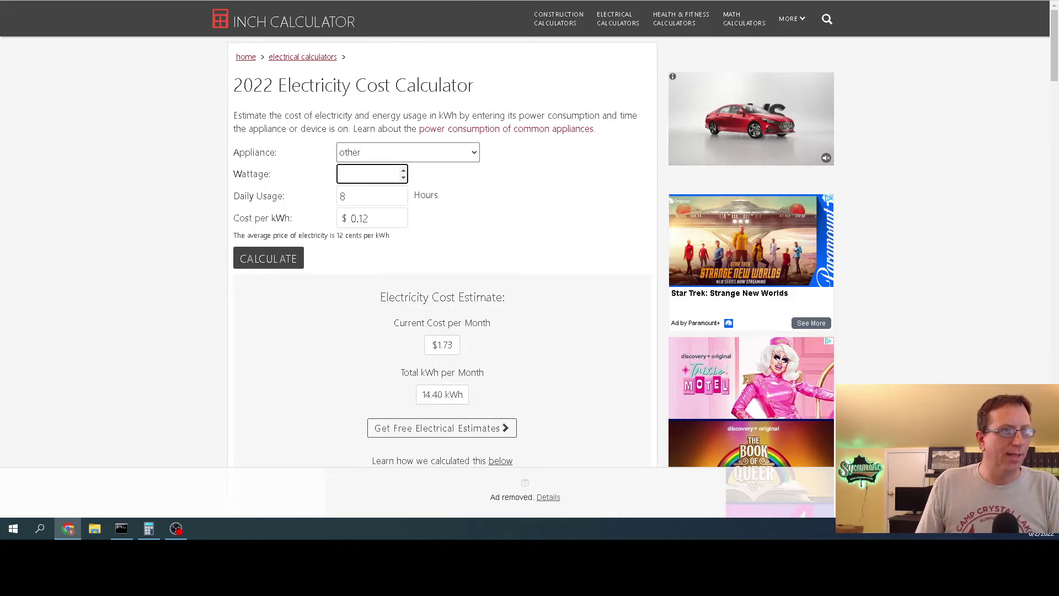
key(ctrl+Tab)
scroll(140, 259, up, 8)
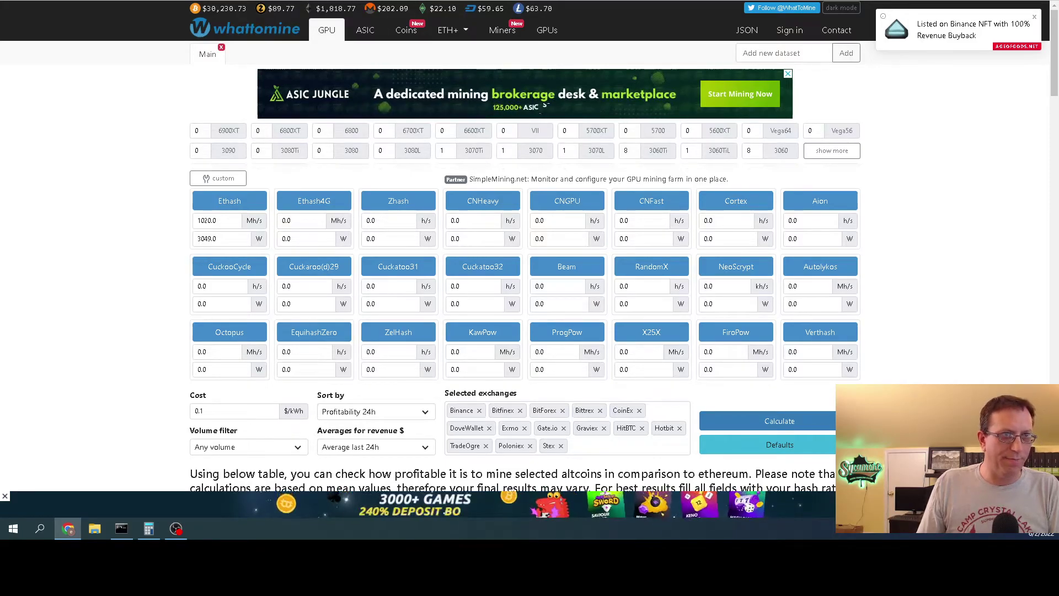
key(ctrl+shift+Tab)
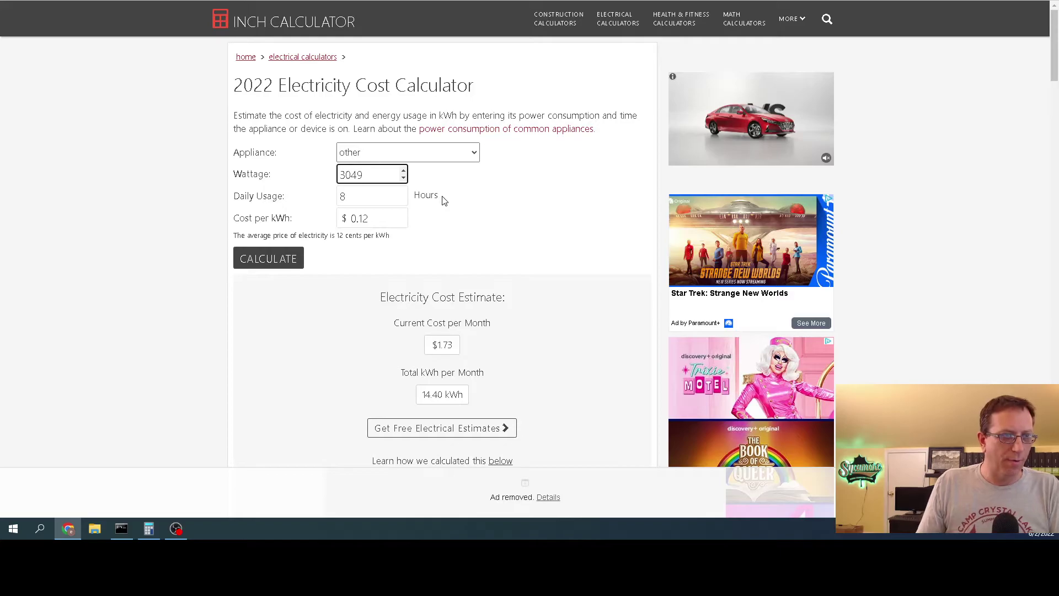
Step: Set the cost per kWh to $0.10 at 24 hours daily and calculate $219.53 monthly
click(385, 193)
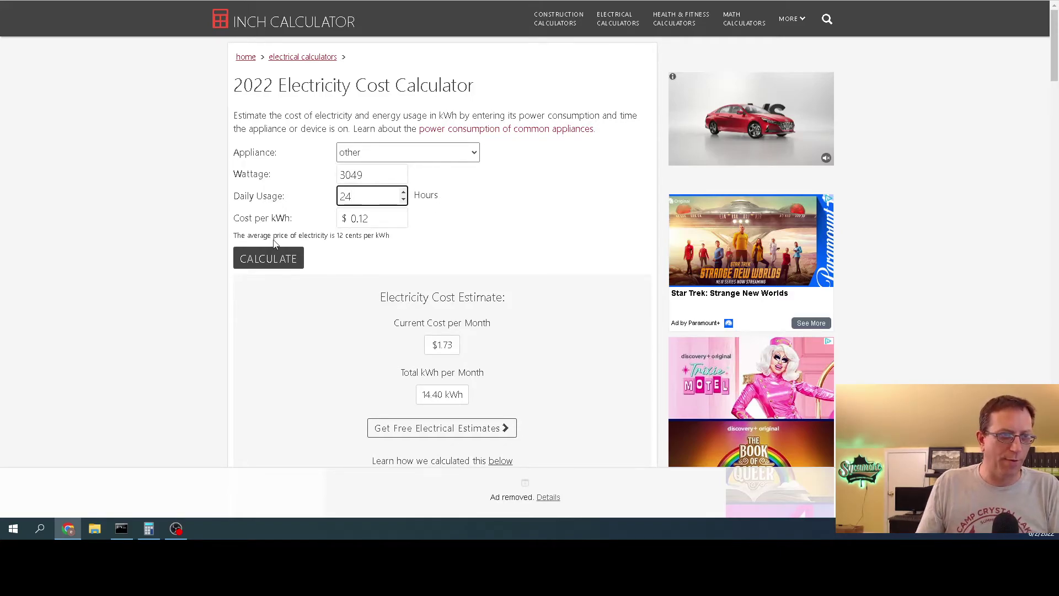
click(374, 223)
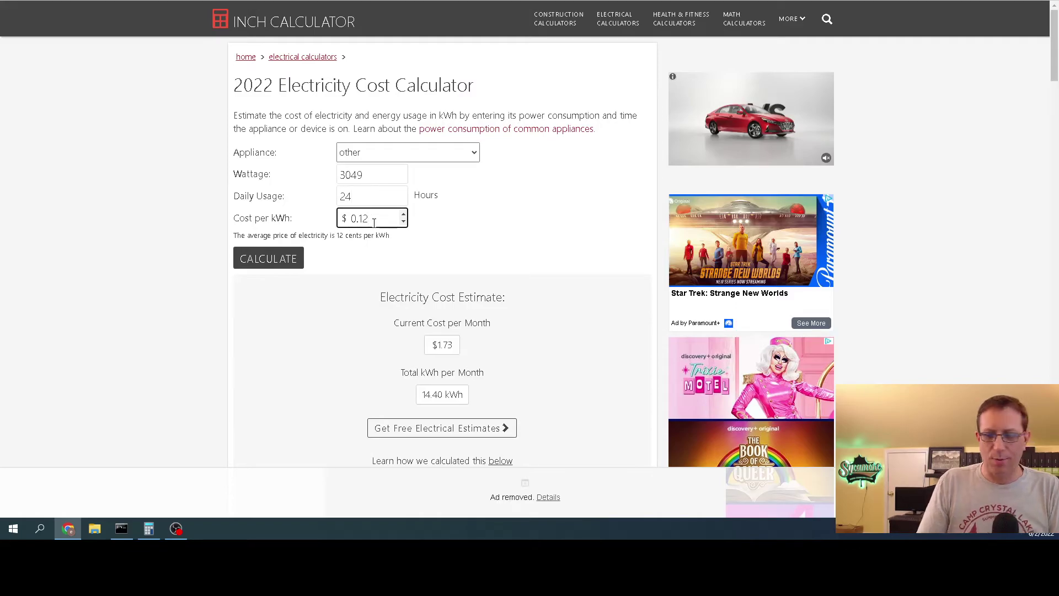
text(0)
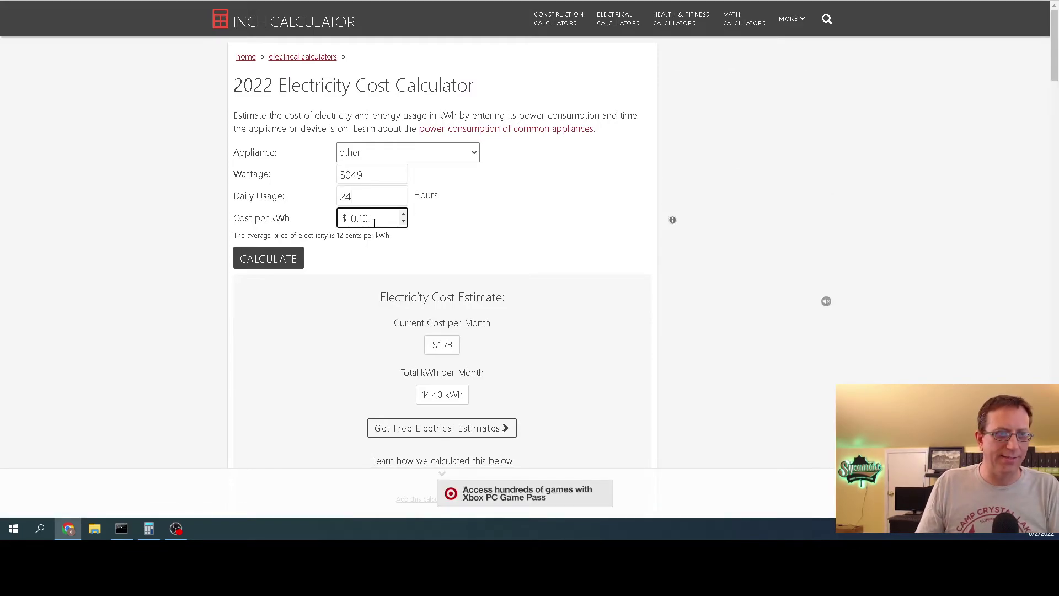
click(256, 264)
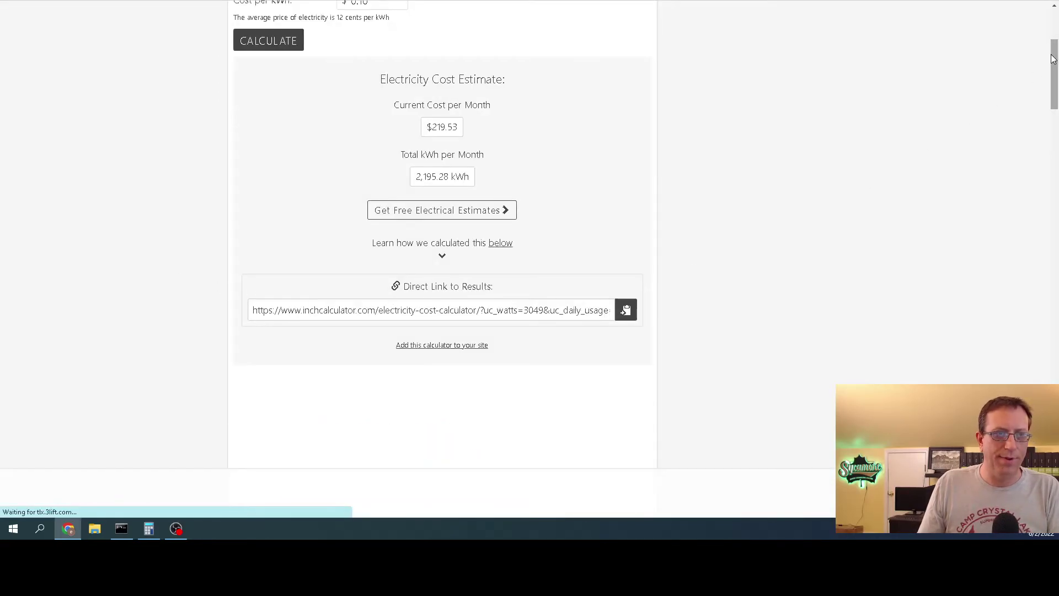
Step: Multiply 7.31 by 30 days in the desktop calculator to get 219.3, confirming the $219.53 estimate
key(alt+Tab)
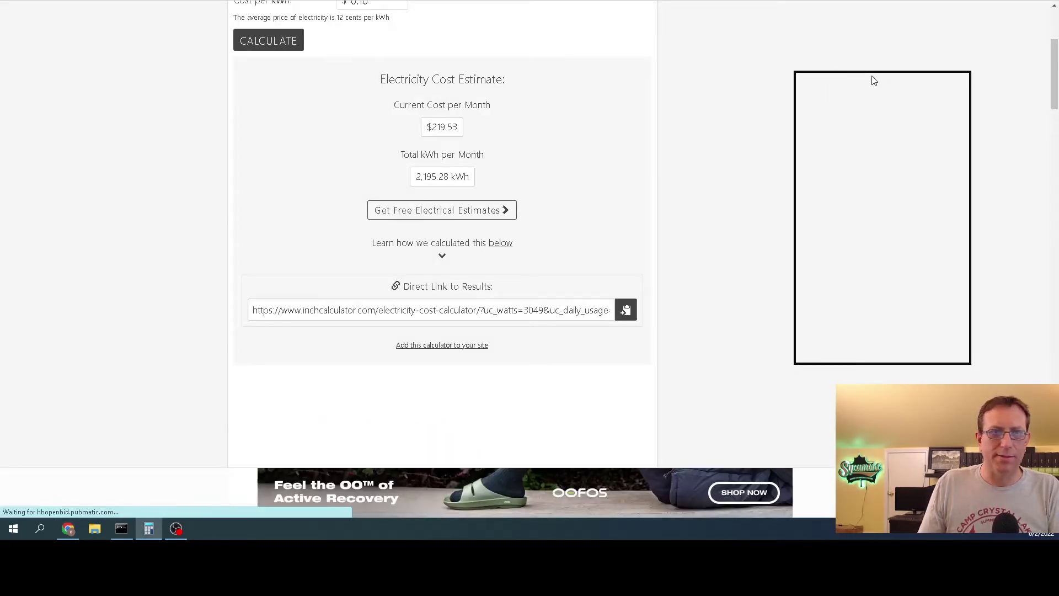
drag(872, 78, 787, 72)
scroll(436, 152, up, 2)
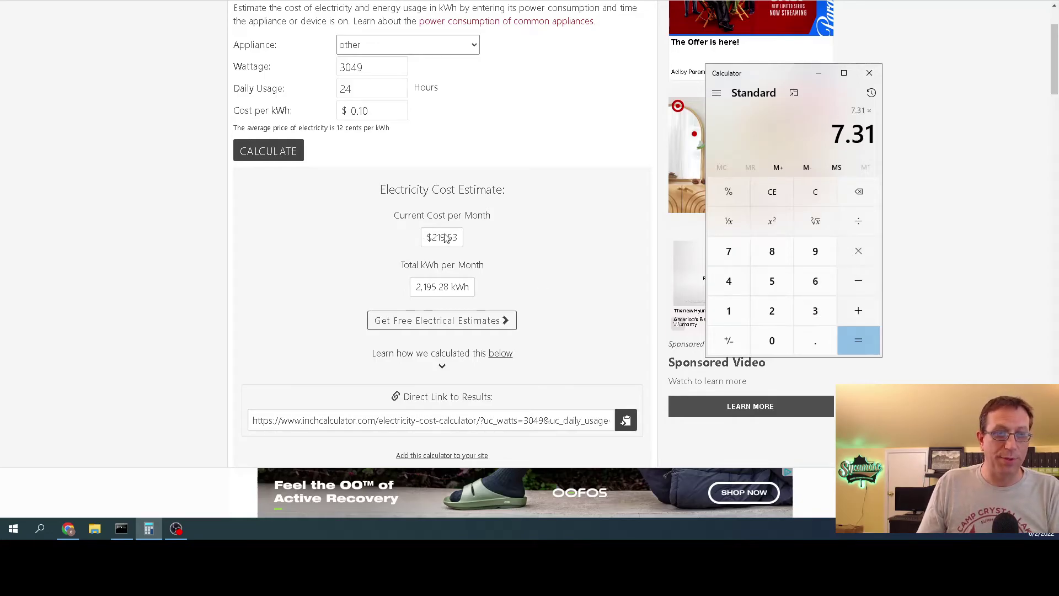
click(806, 317)
click(787, 346)
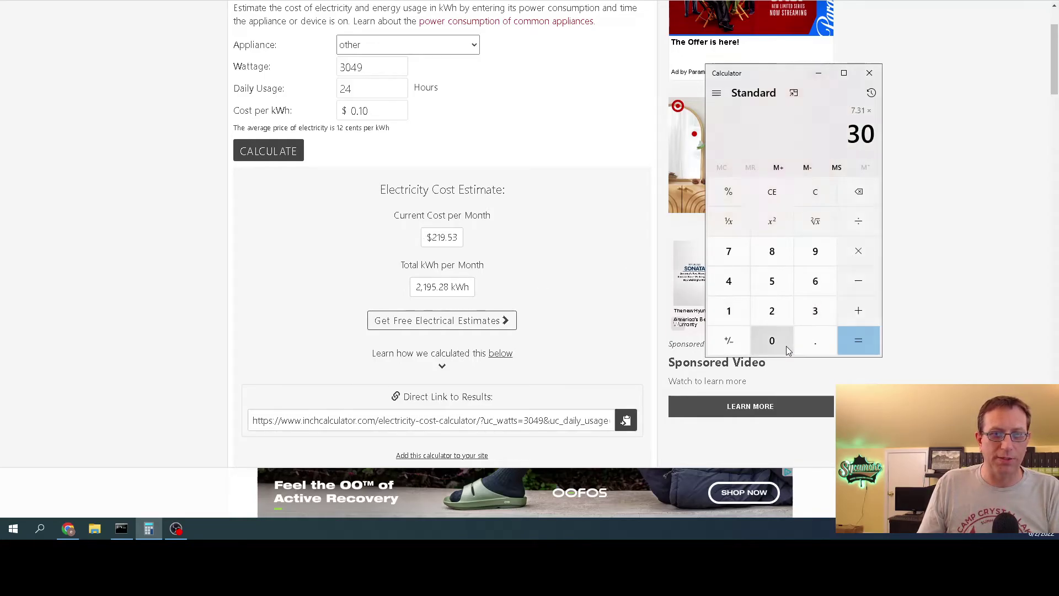
click(856, 342)
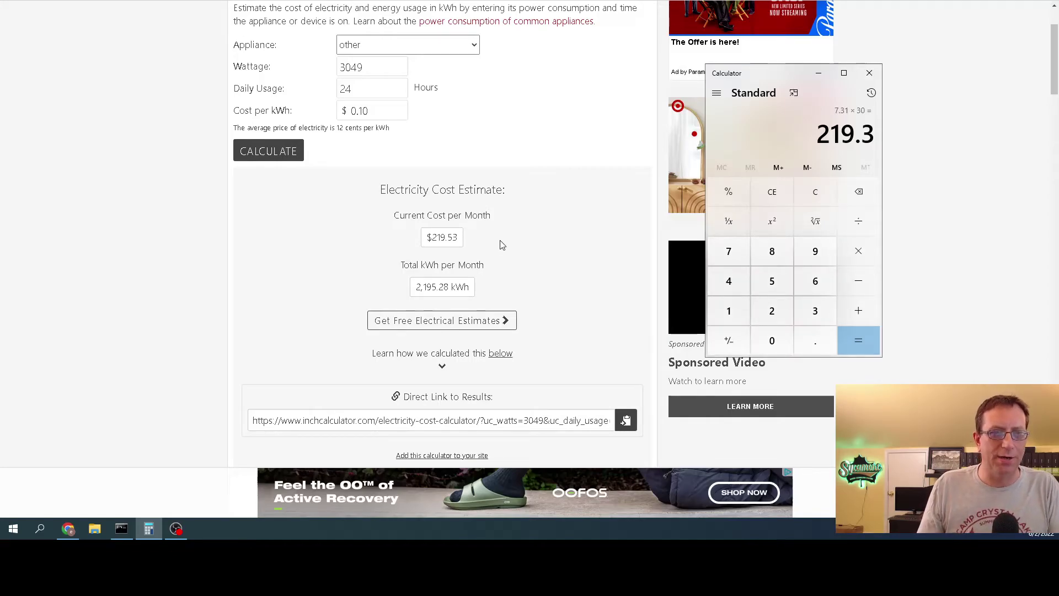
click(819, 73)
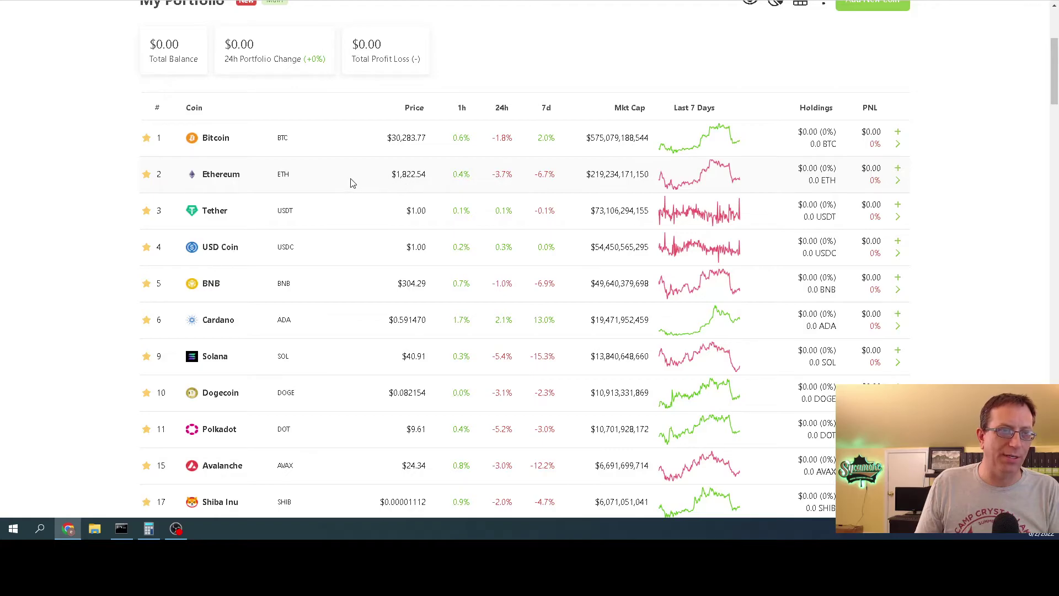
Step: View Ethereum's CoinGecko page with its $1,822.37 price and 24h chart
click(230, 184)
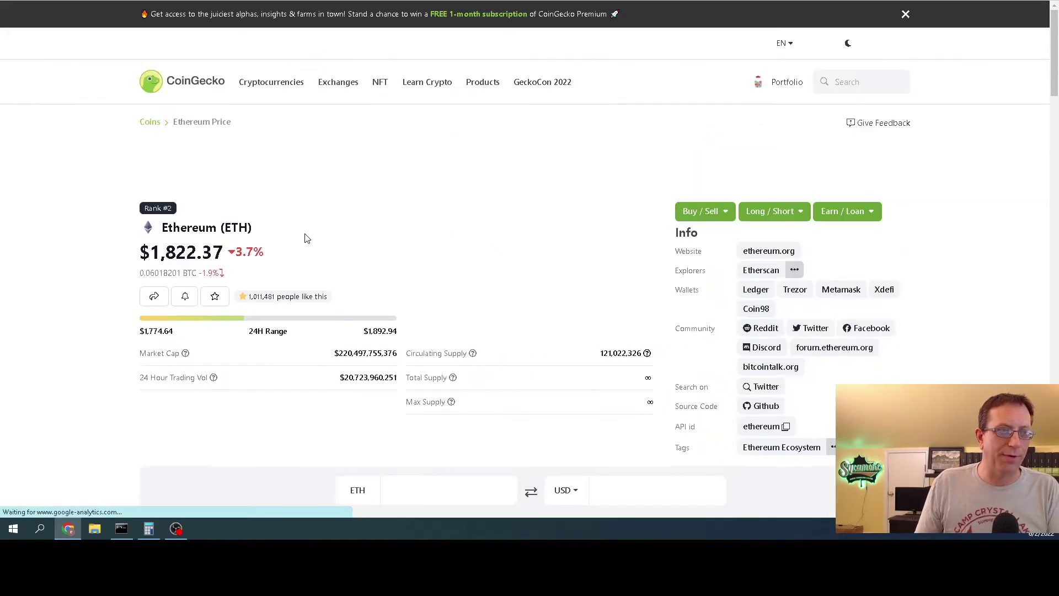
scroll(303, 237, down, 5)
scroll(303, 237, down, 4)
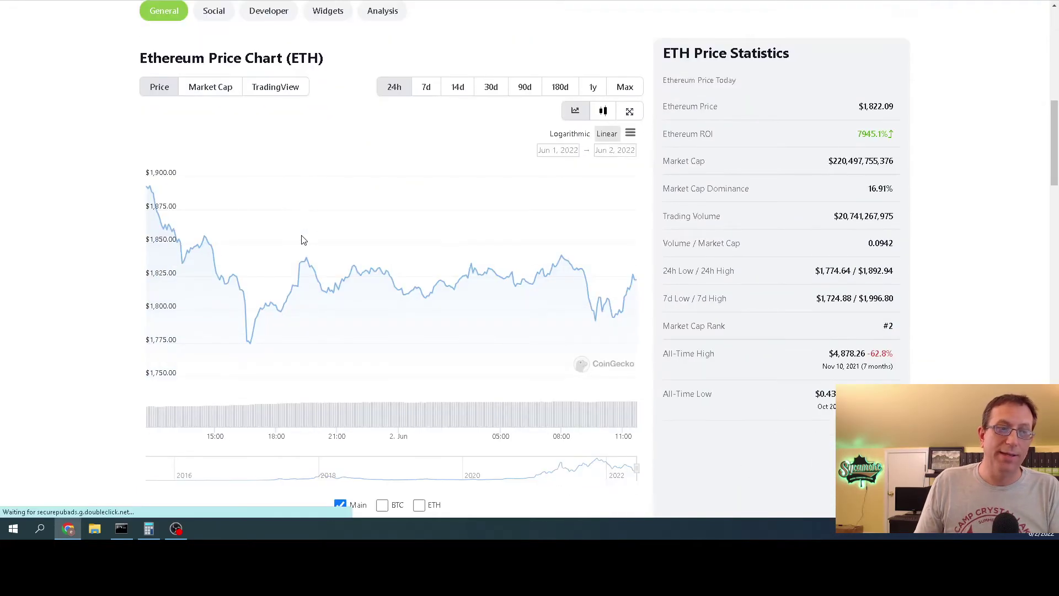
mouse_move(247, 248)
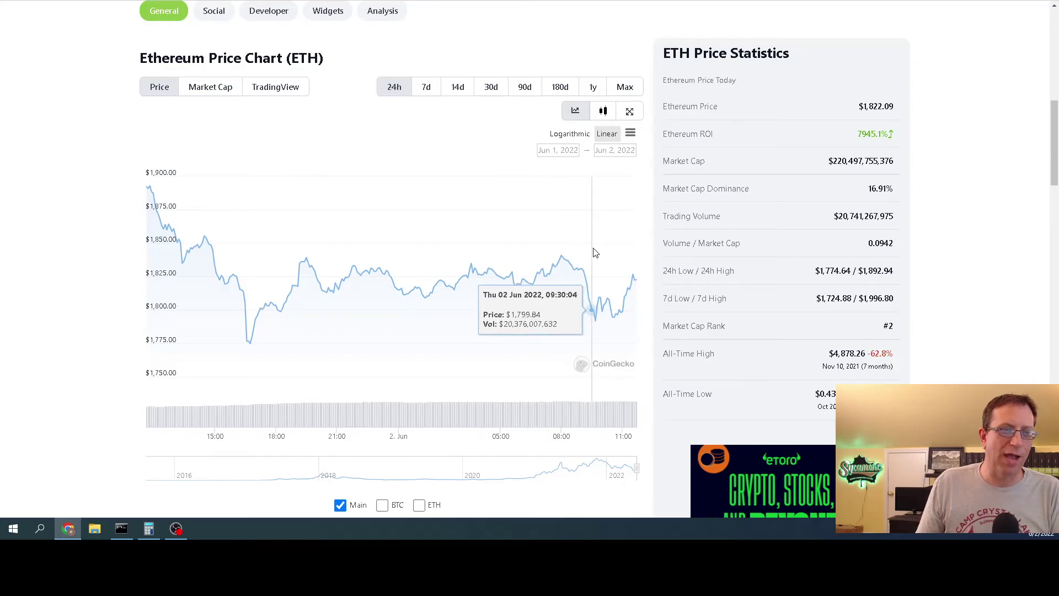
scroll(343, 219, up, 8)
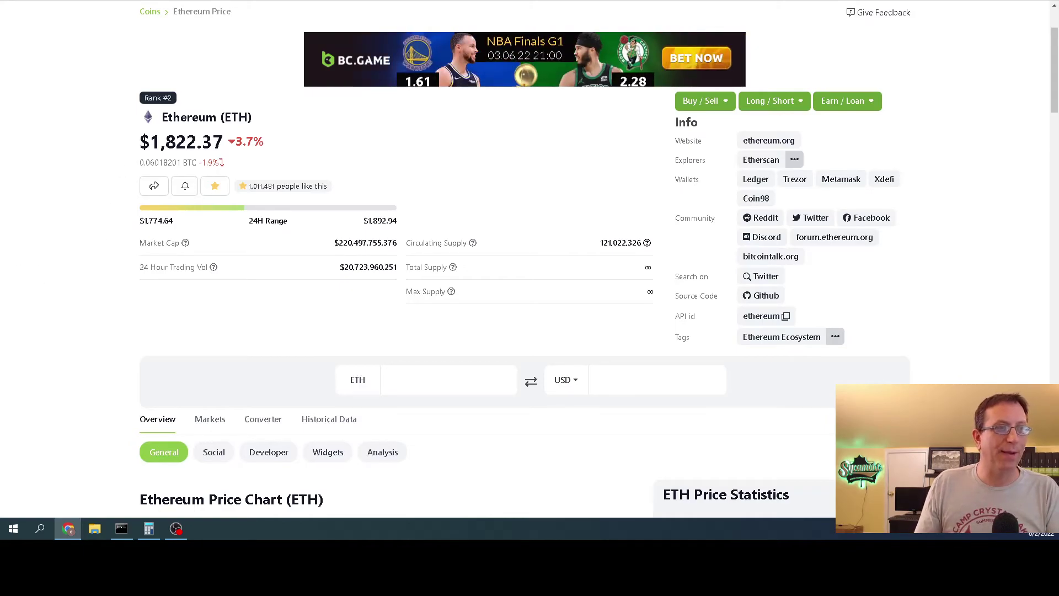
Step: Cycle through the open tabs and settle on the Hive OS farm showing 3.042 kW
key(ctrl+Tab)
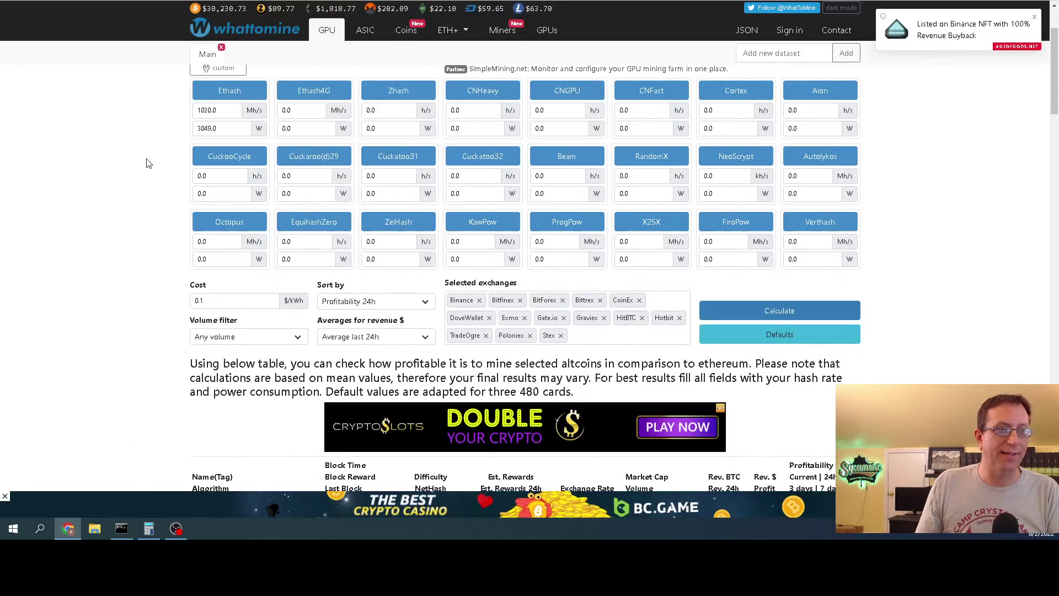
key(ctrl+Tab)
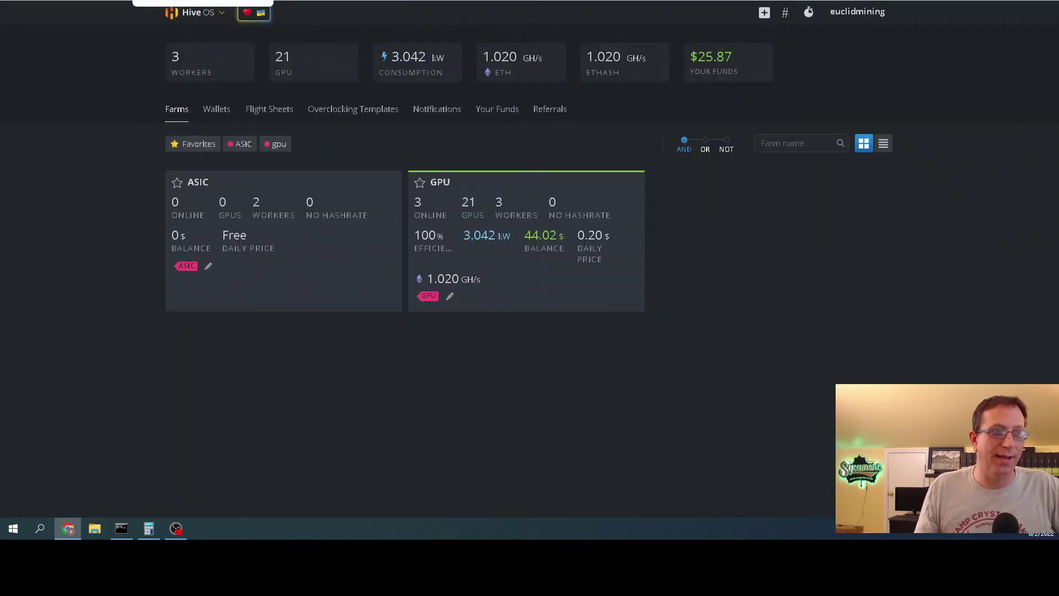
key(ctrl+Tab)
key(ctrl+shift+Tab)
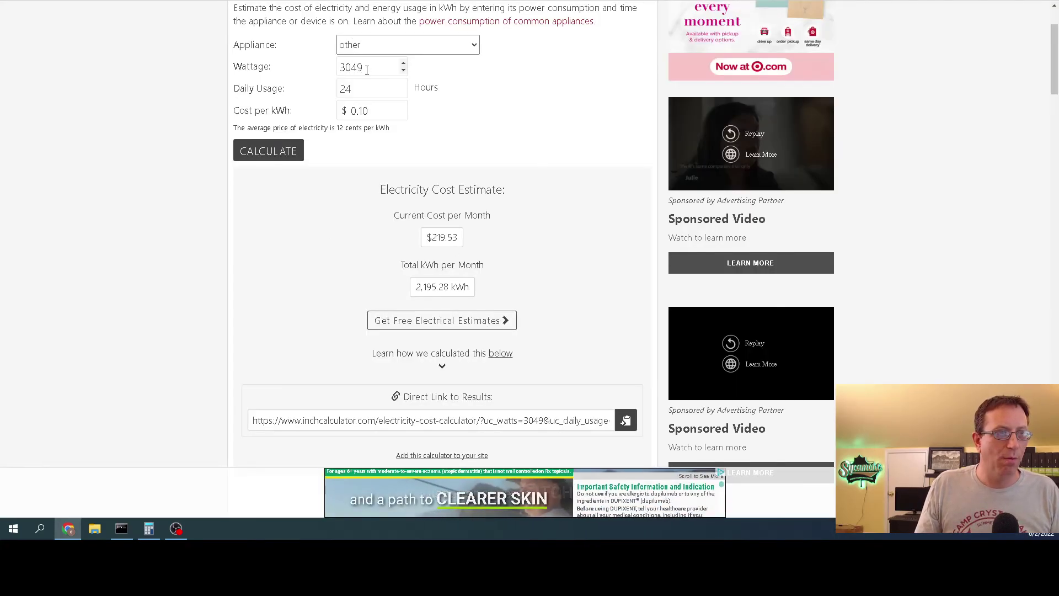
Step: Change the wattage to 6 W and recalculate, giving $0.43 and 4.32 kWh per month
double_click(367, 70)
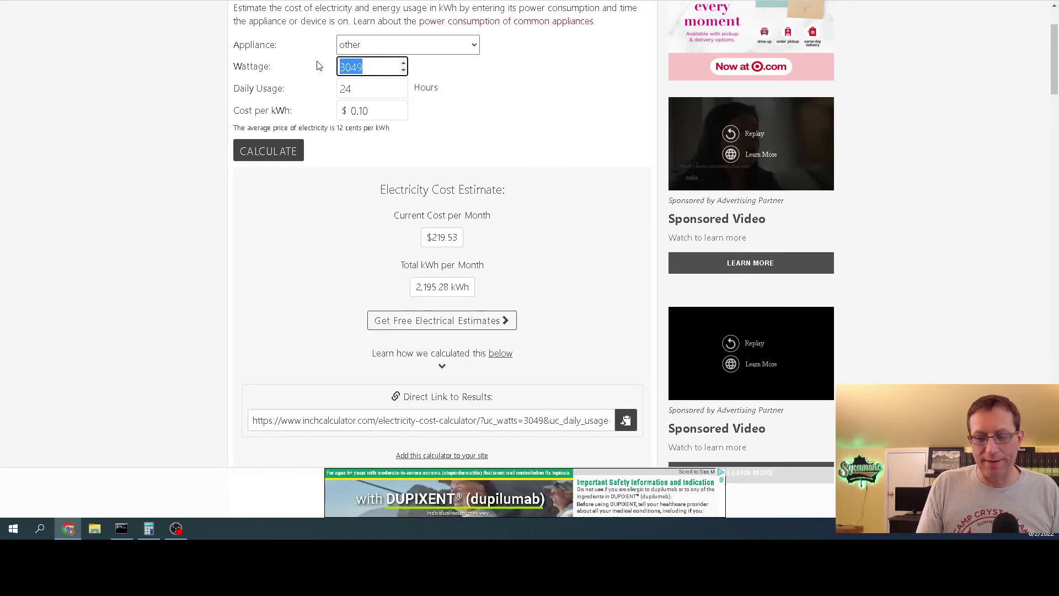
text(6)
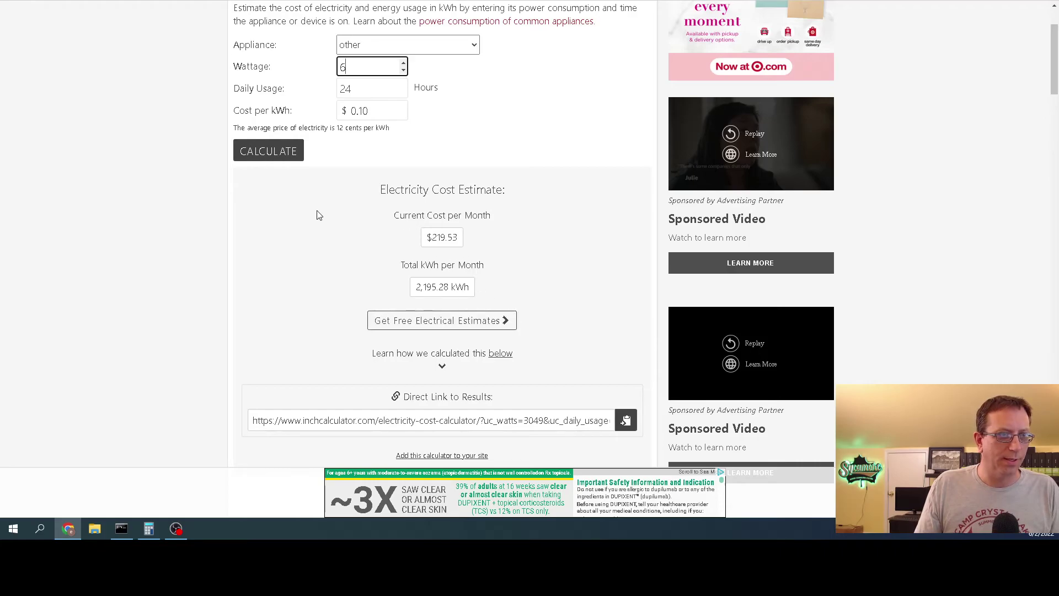
click(277, 151)
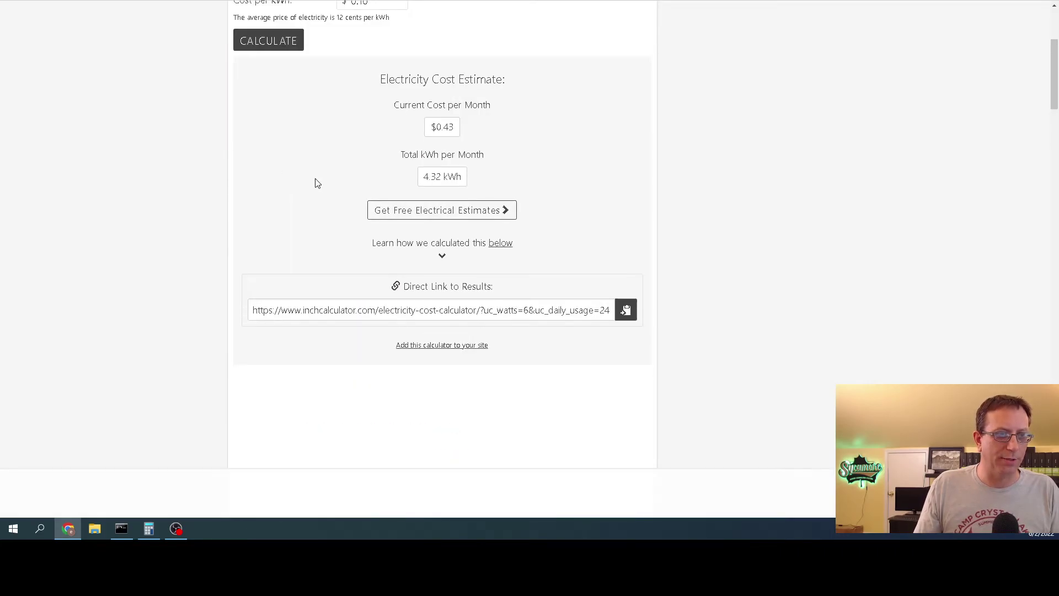
scroll(311, 170, up, 4)
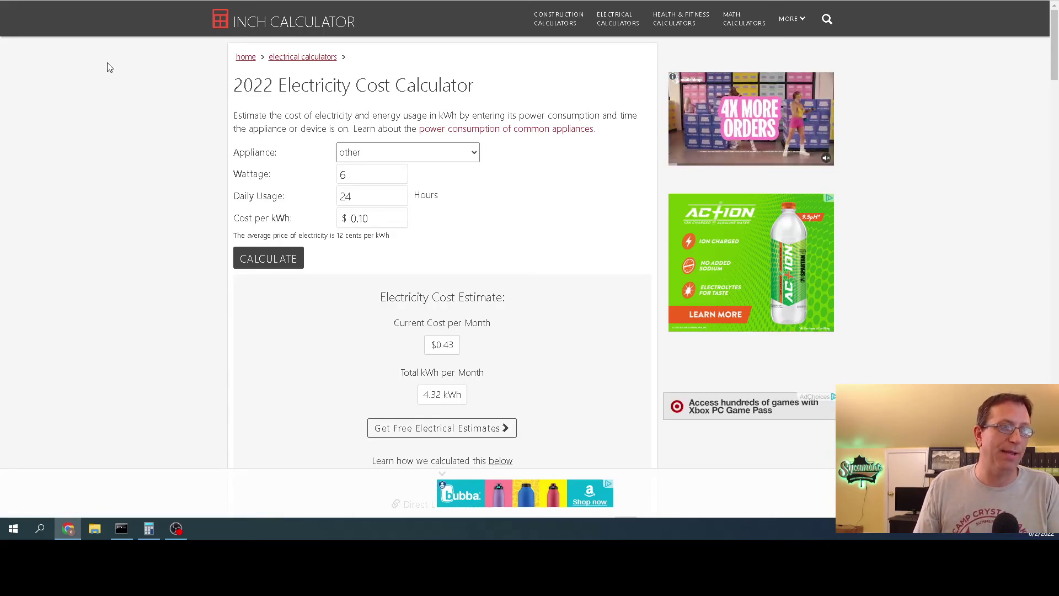
Step: Switch back to the Hive OS farms dashboard with 3 workers, 21 GPUs and 3.042 kW
key(ctrl+Tab)
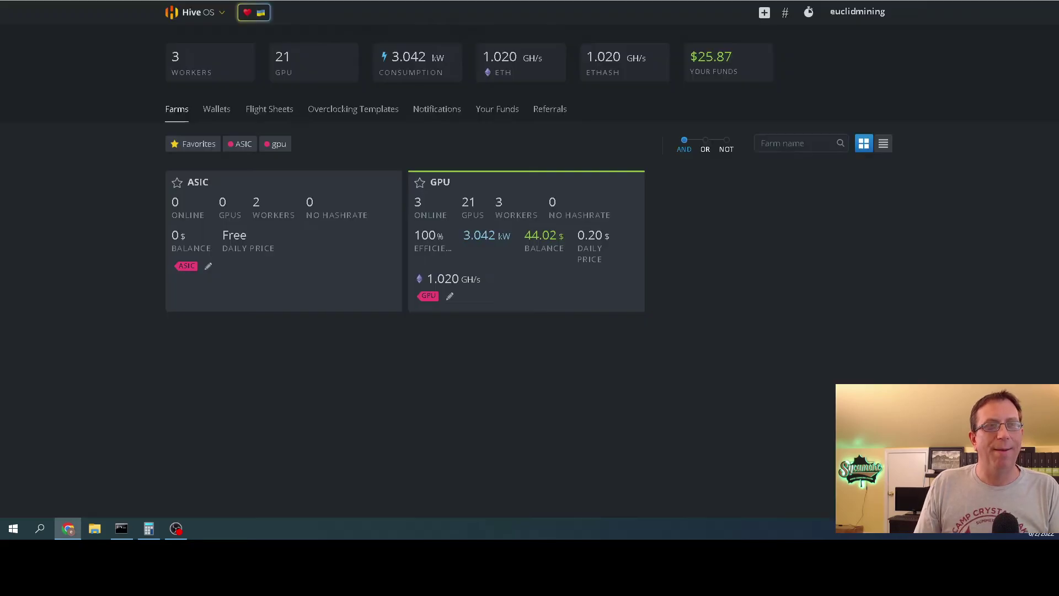